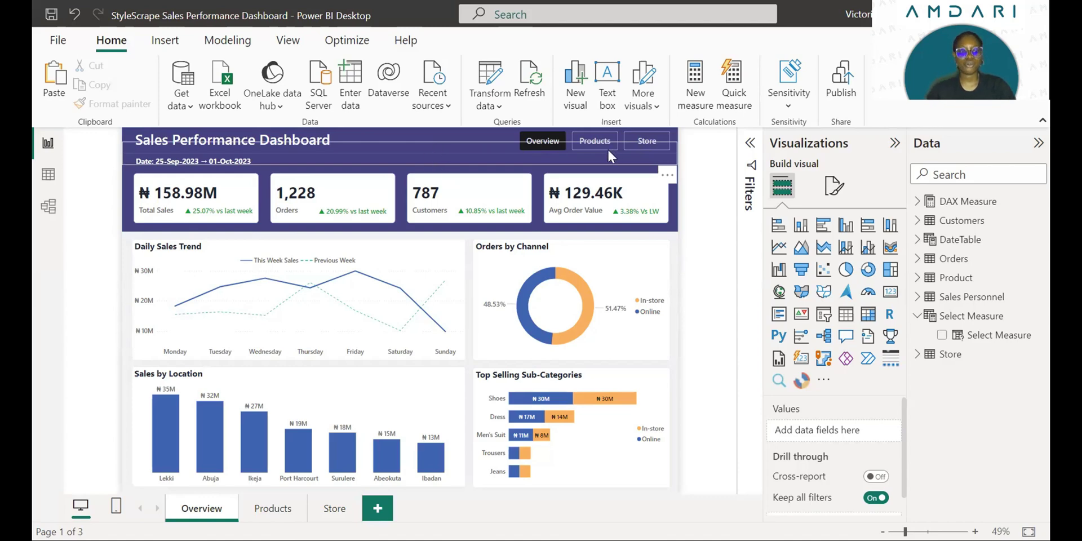
- Select the group of KPI cards on the dashboard page
left_click(479, 191)
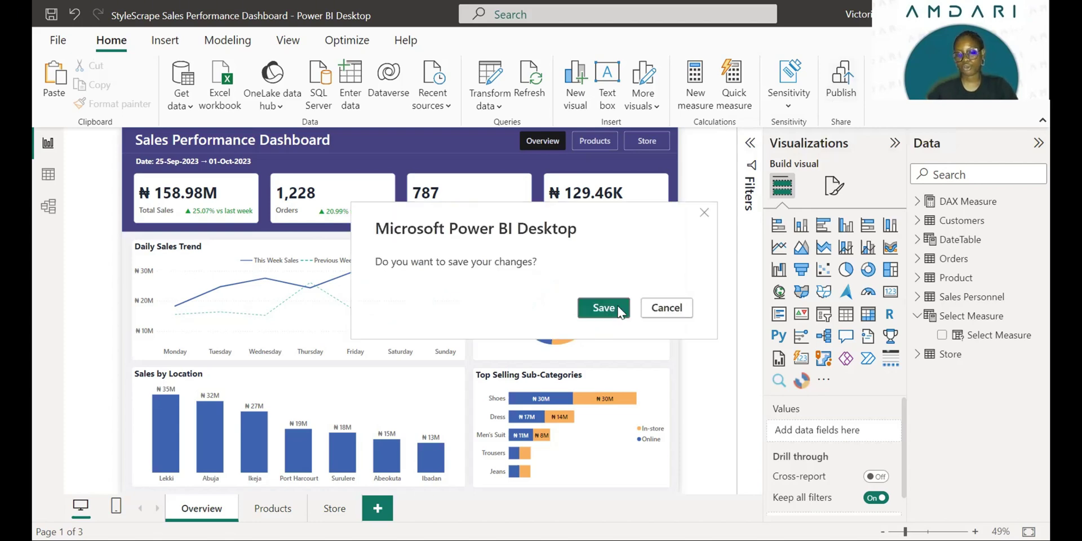
- Save the StyleScape Sales Performance Dashboard changes and publish it to My workspace
left_click(619, 312)
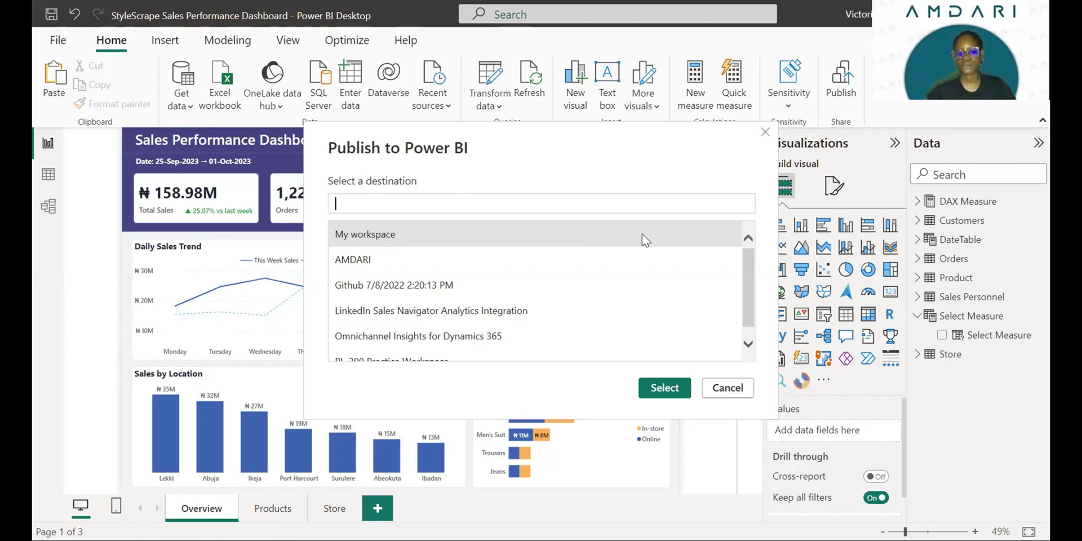
left_click(627, 177)
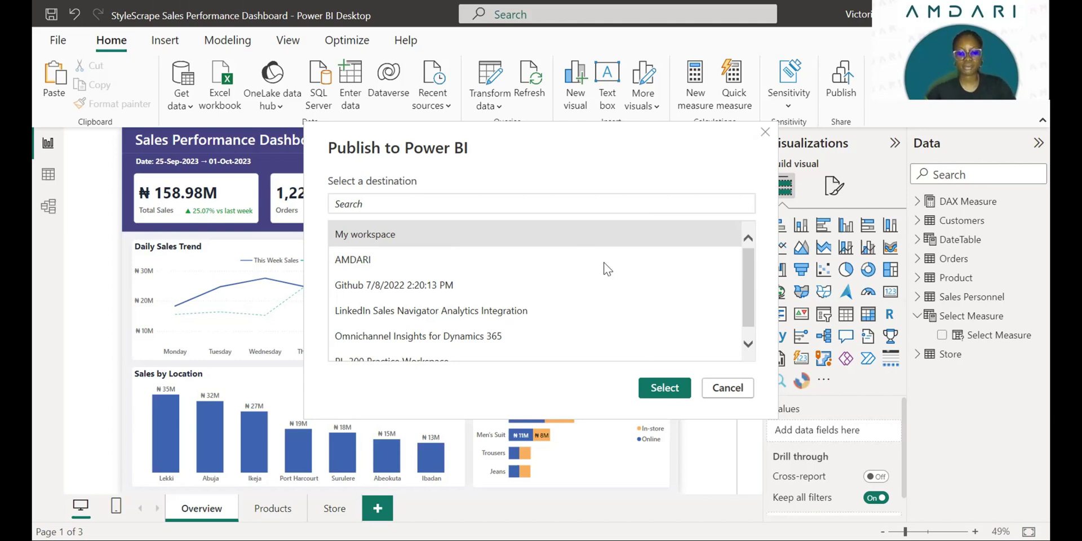
left_click(664, 389)
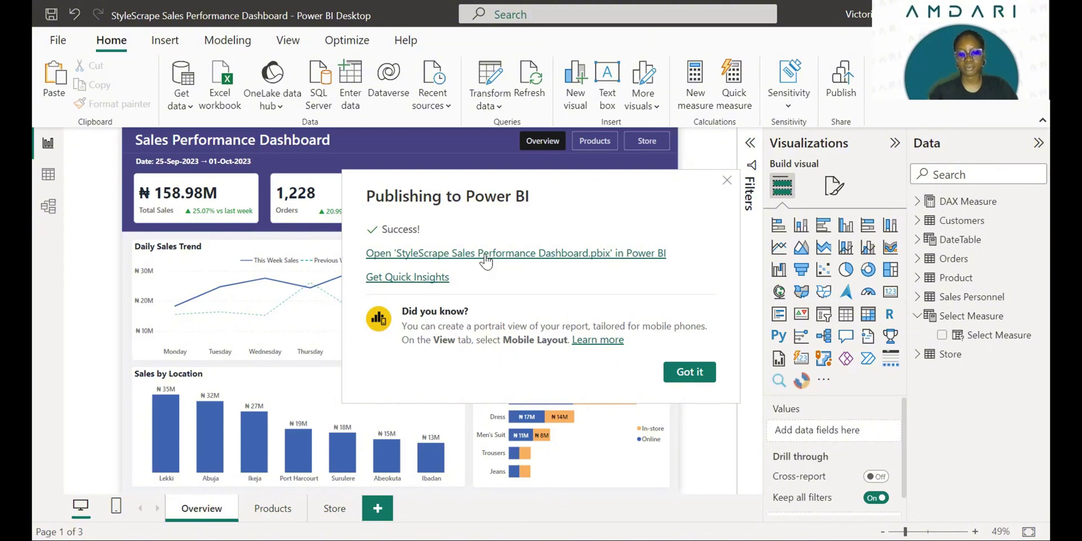
- Open the newly published report in Power BI Service
left_click(486, 261)
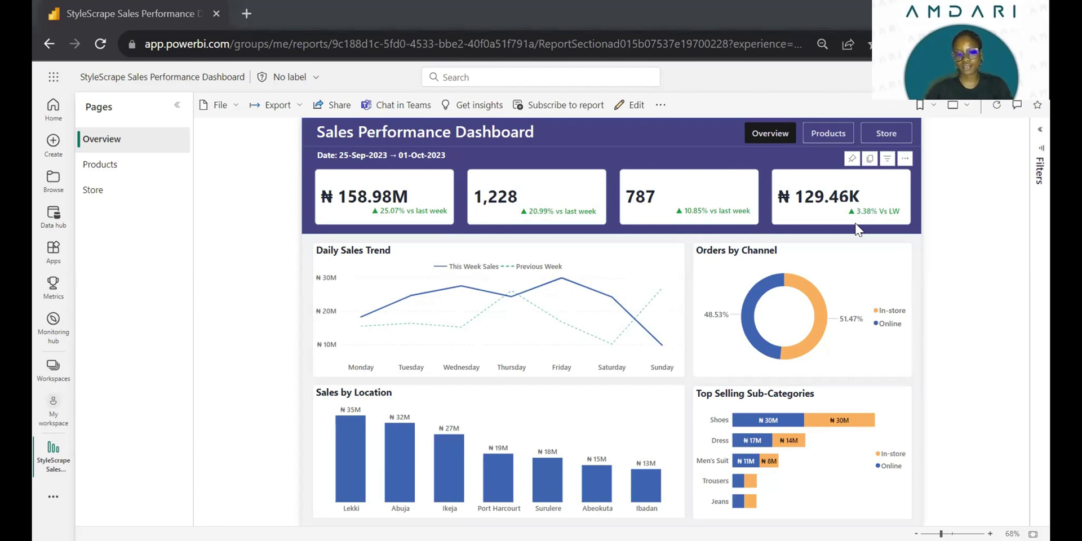
left_click(661, 106)
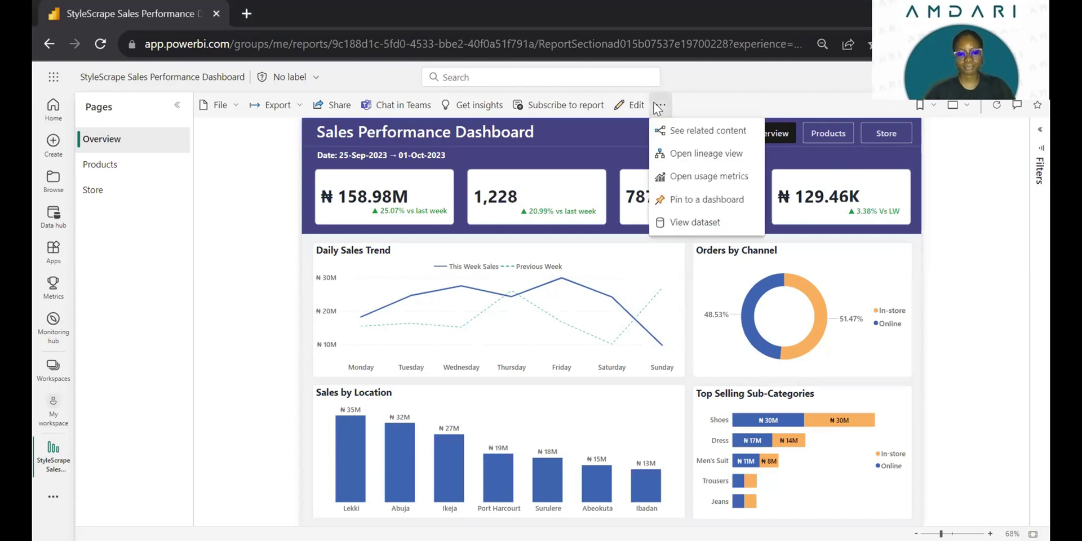
left_click(740, 227)
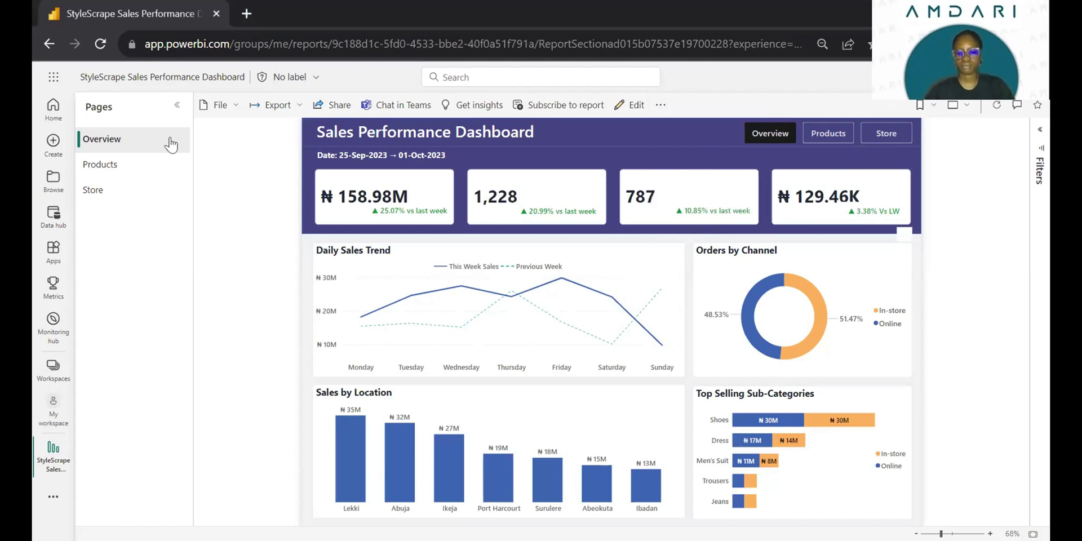
- Go to My workspace from the Workspaces list
left_click(53, 366)
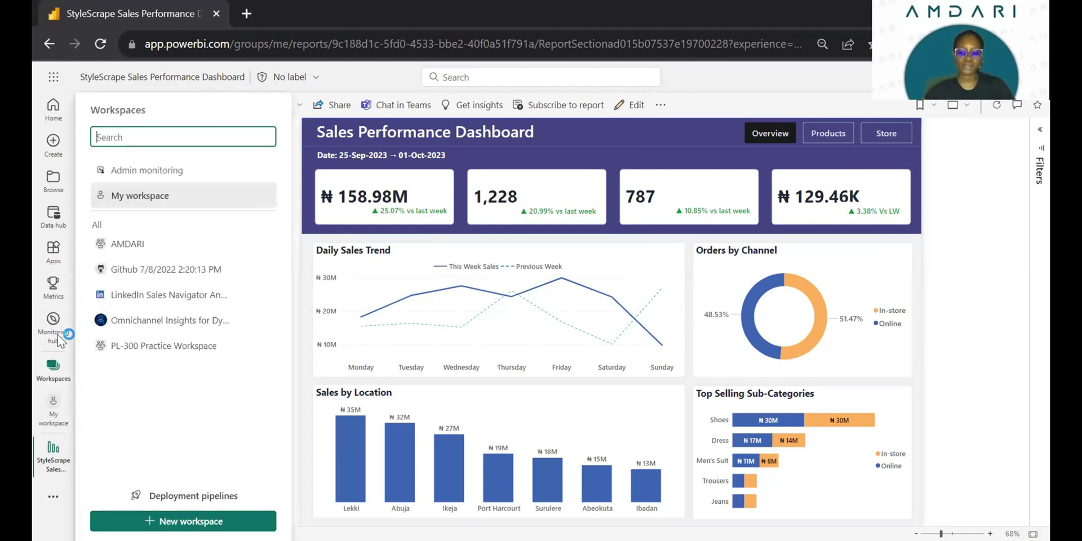
left_click(52, 368)
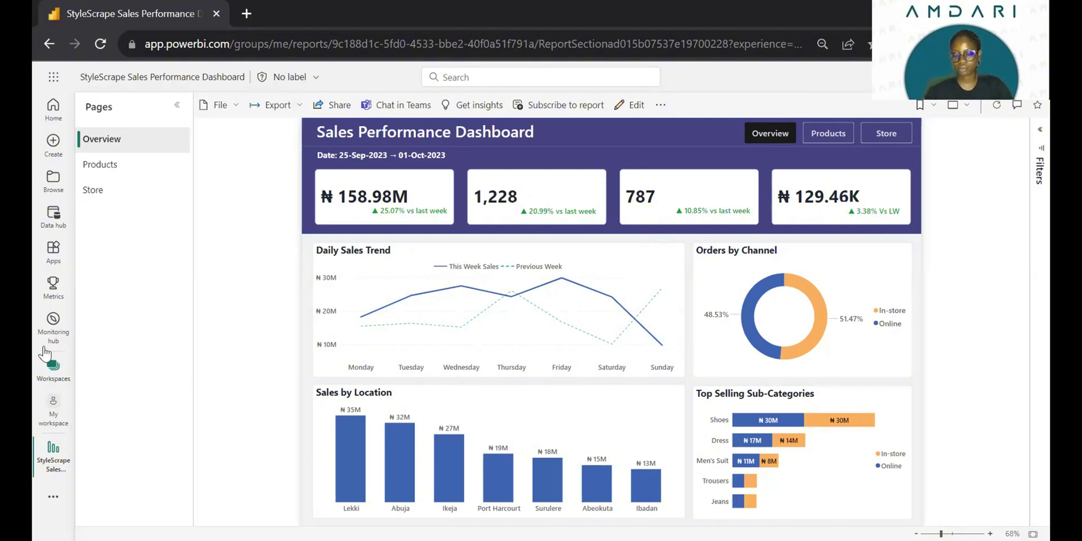
left_click(54, 368)
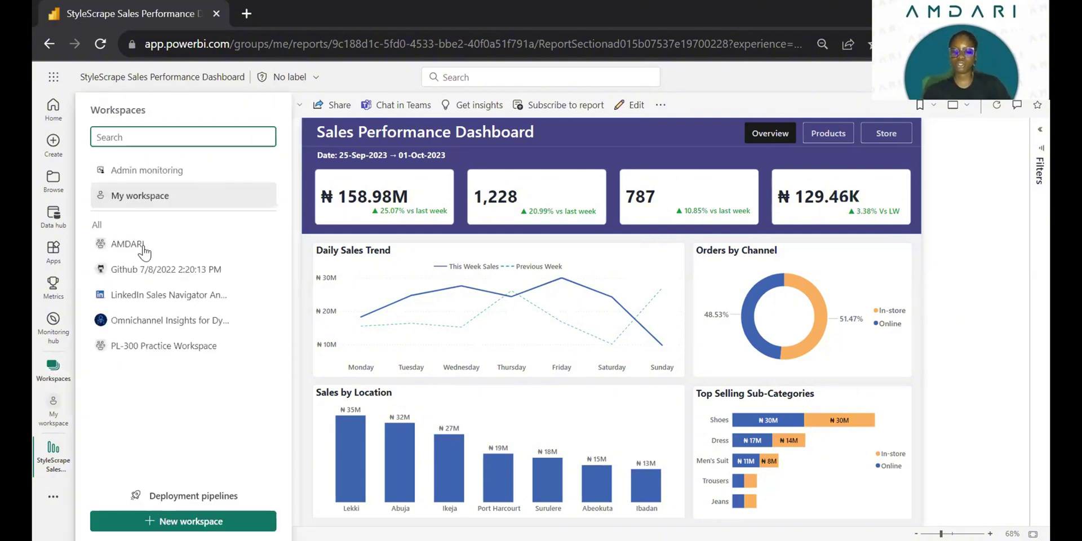
left_click(175, 198)
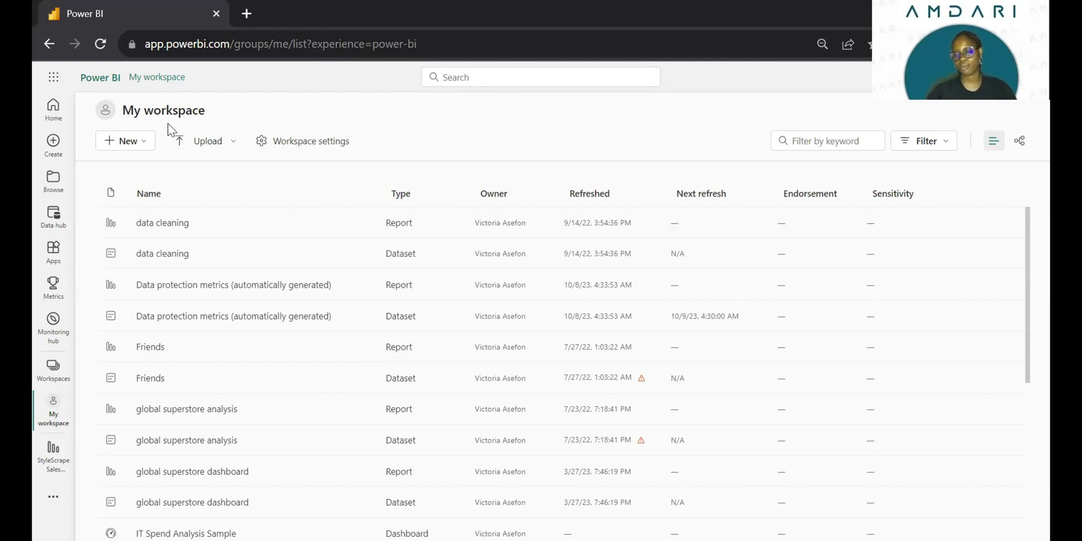
- Scroll My workspace down to the StyleScape Sales Performance Dashboard dataset
scroll(364, 286, "down", 2)
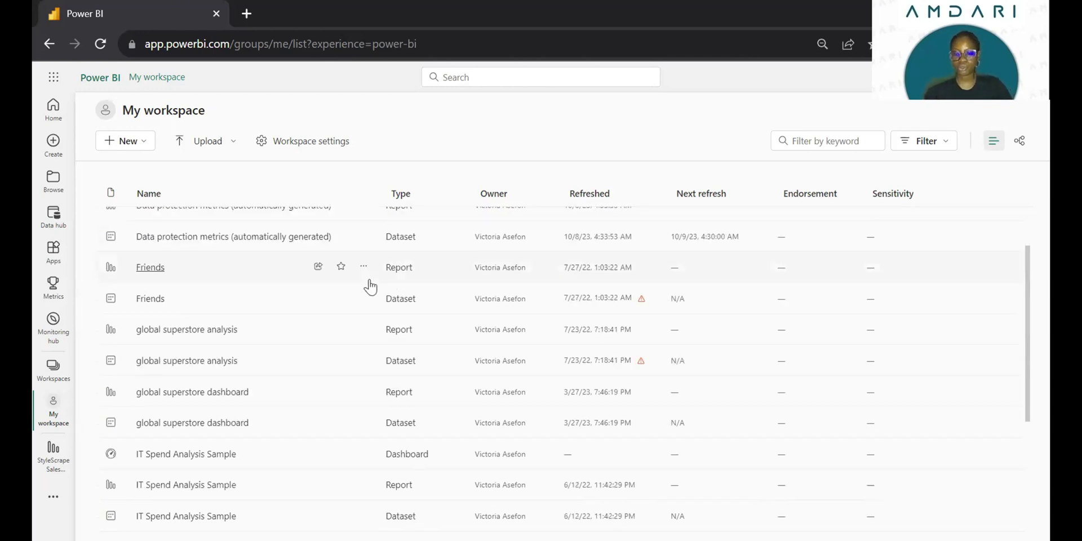
scroll(370, 282, "down", 2)
scroll(370, 285, "down", 1)
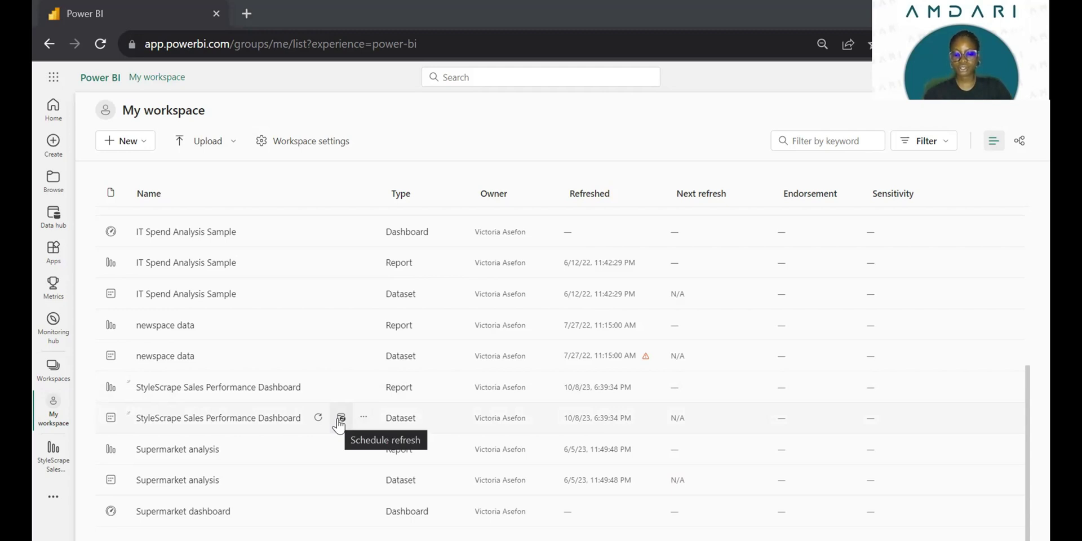
- Open the StyleScrape dataset's refresh settings and expand Gateway and cloud connections
left_click(340, 418)
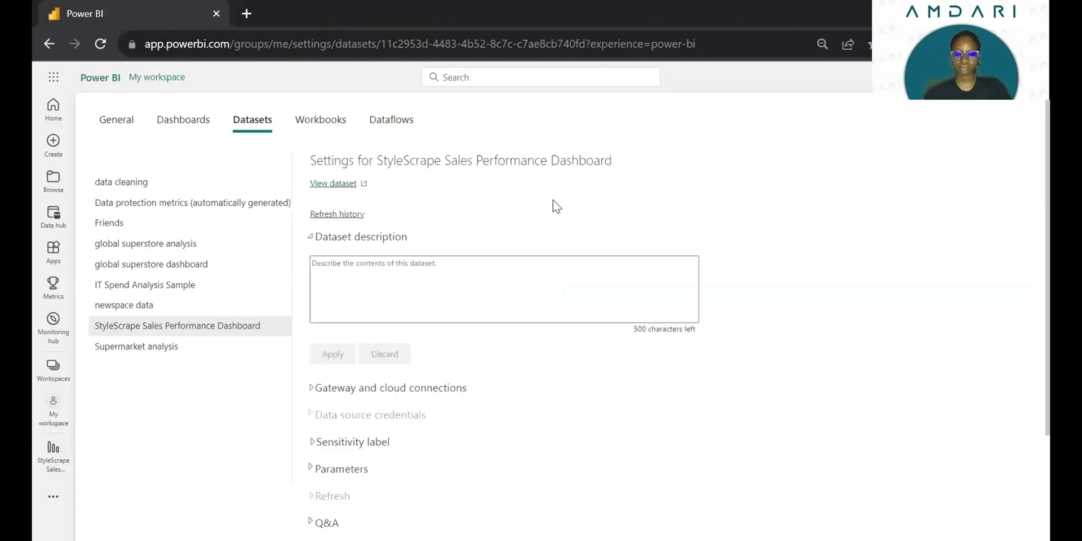
scroll(553, 200, "down", 2)
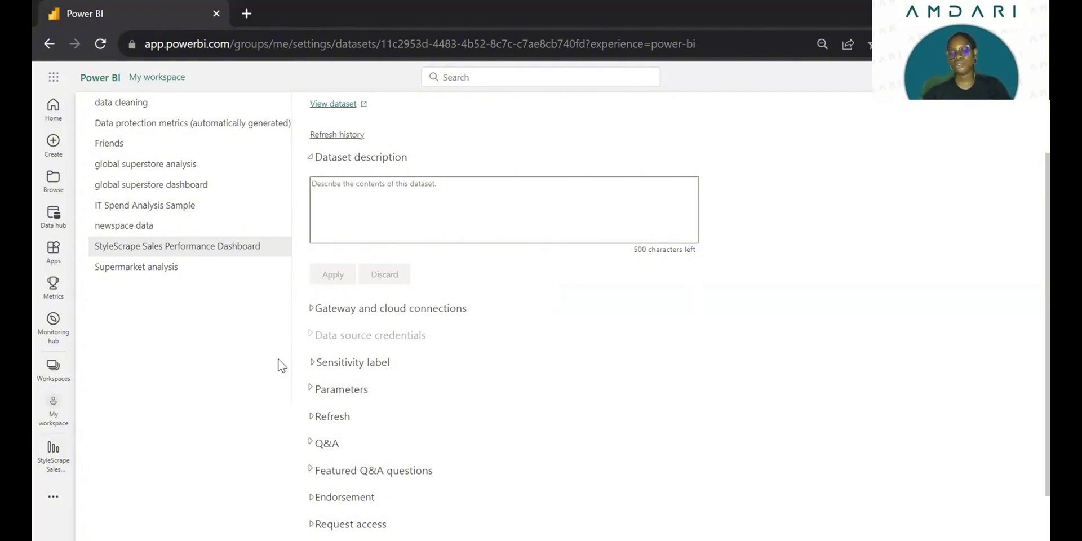
left_click(312, 314)
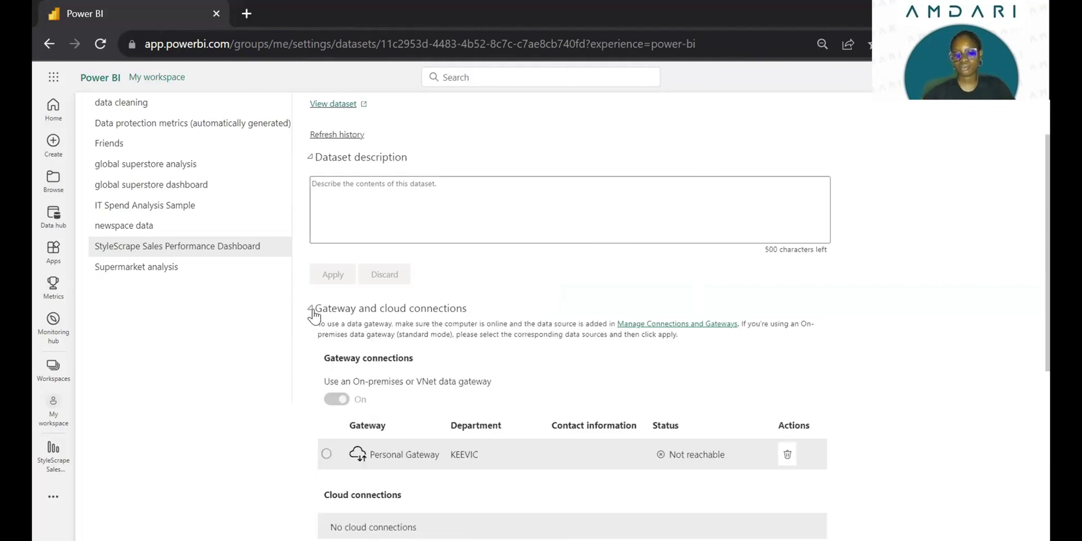
scroll(451, 328, "down", 1)
scroll(476, 367, "down", 3)
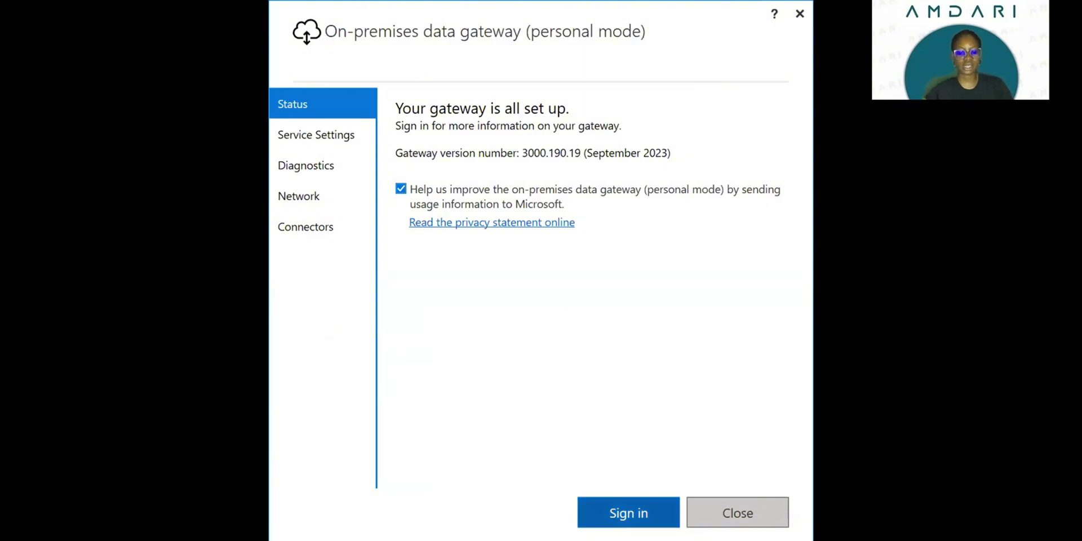
- Sign the personal-mode gateway in with the account's e-mail address
left_click(636, 510)
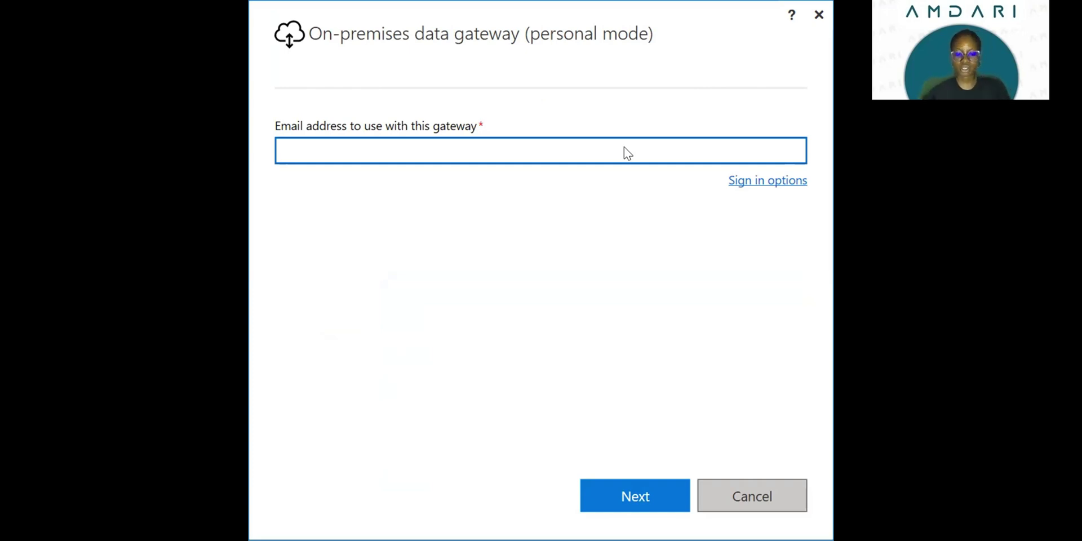
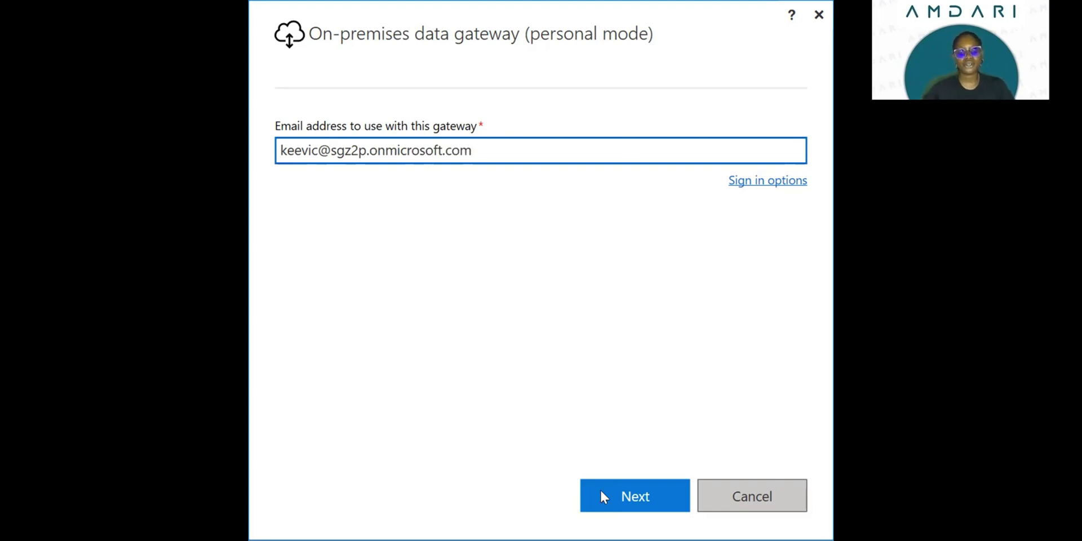
left_click(645, 494)
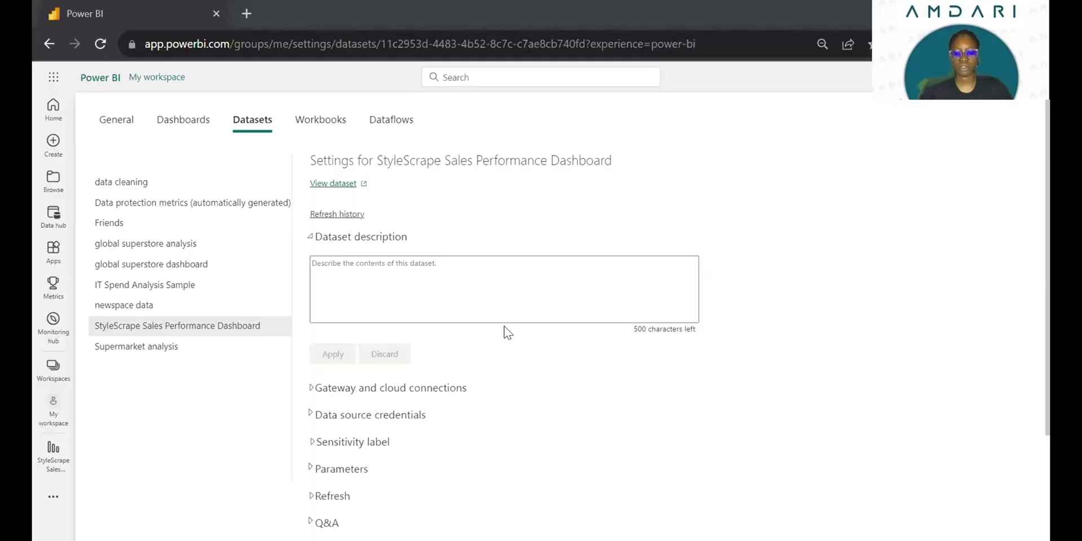
- Review the dataset's gateway connection and SQLEXPRESS data source credentials sections
scroll(504, 330, "down", 3)
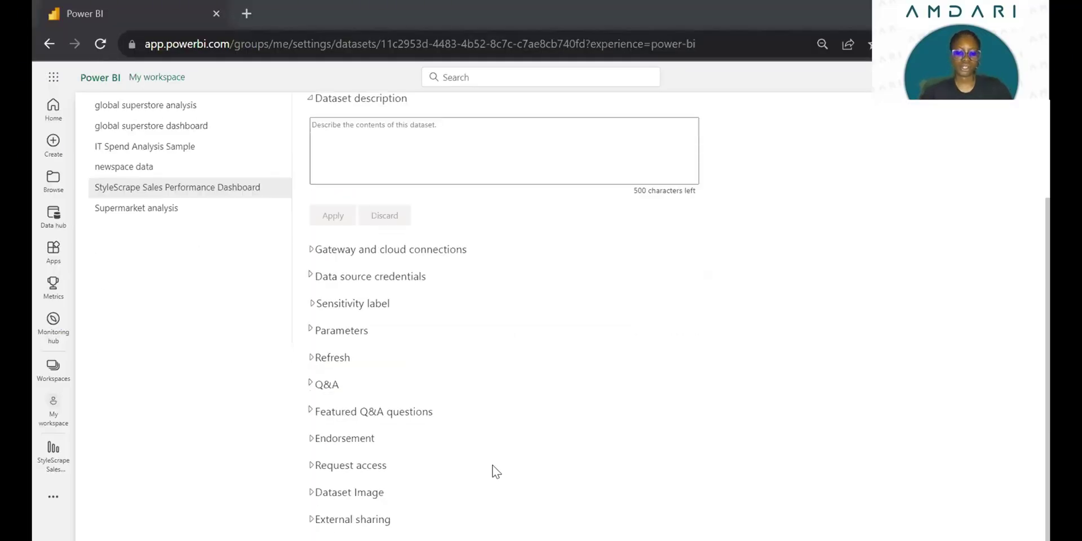
left_click(313, 249)
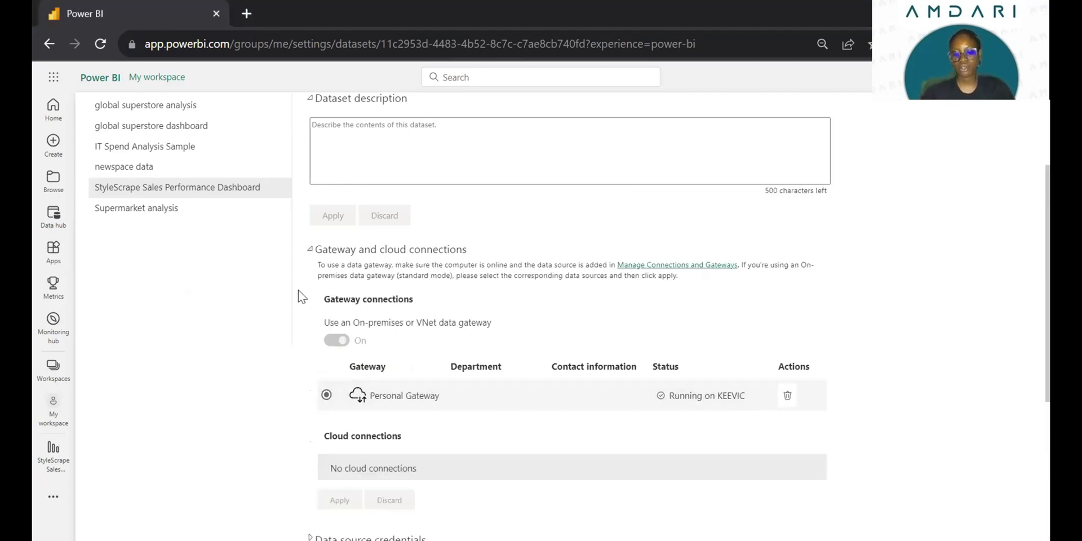
left_click(313, 252)
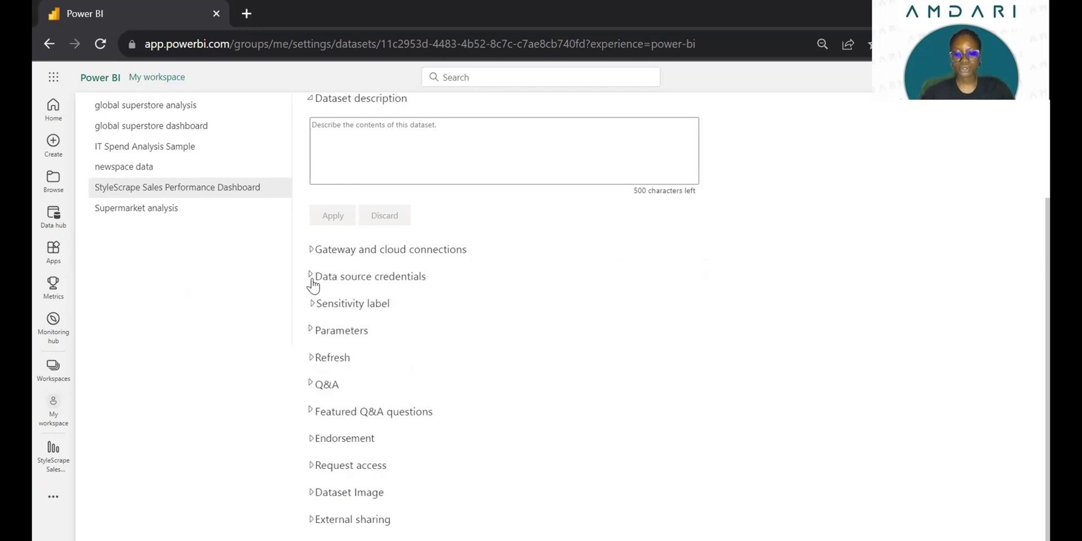
left_click(313, 277)
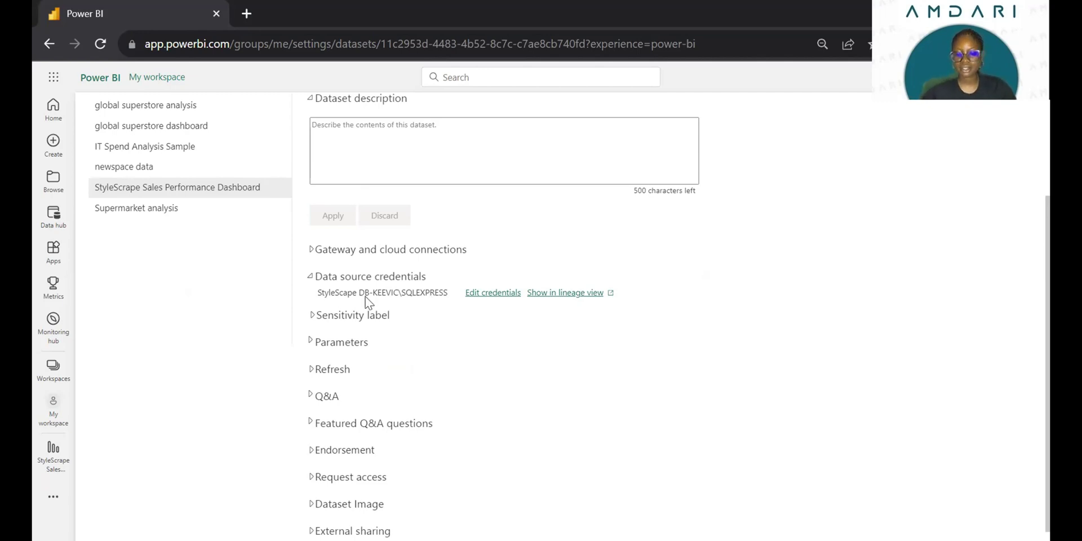
left_click(310, 279)
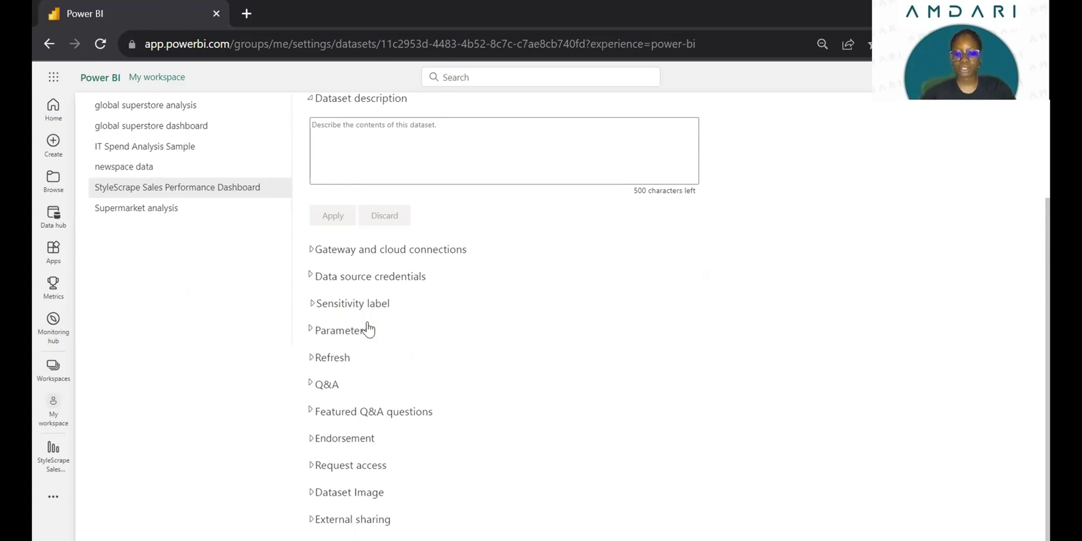
- Expand the Refresh section and switch Configure a refresh schedule to On
left_click(312, 360)
scroll(381, 333, "down", 3)
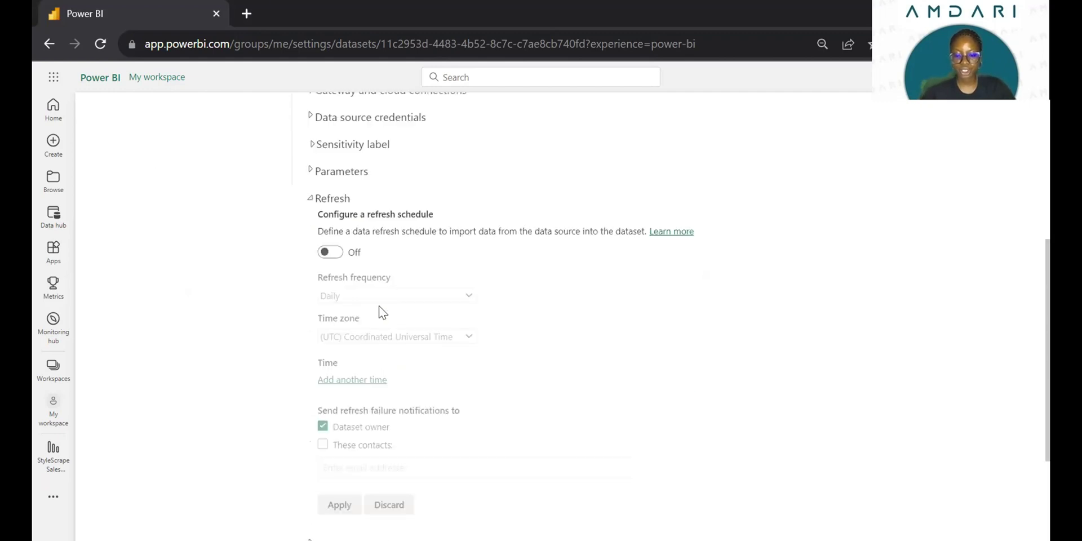
scroll(336, 179, "down", 2)
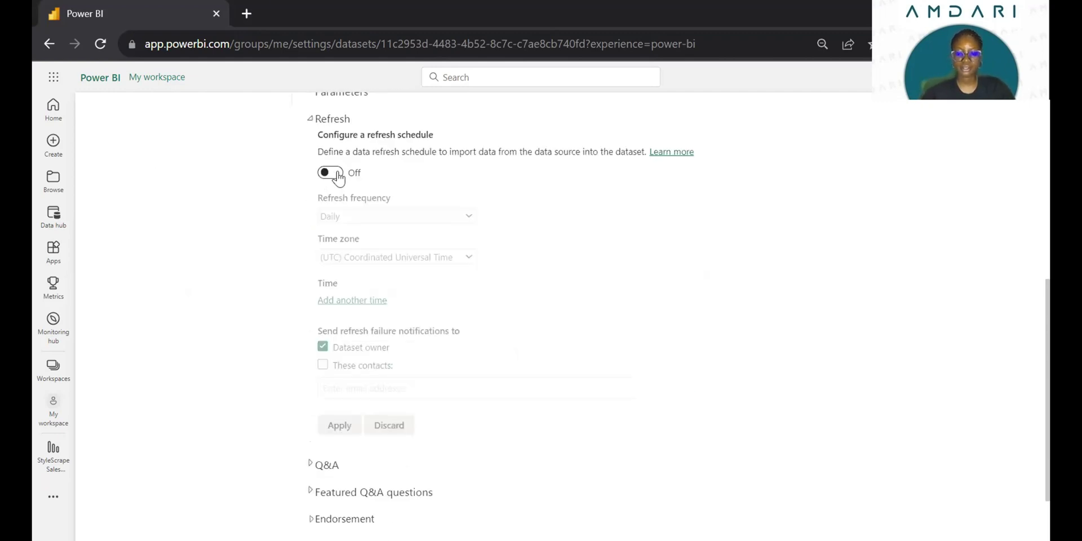
left_click(337, 176)
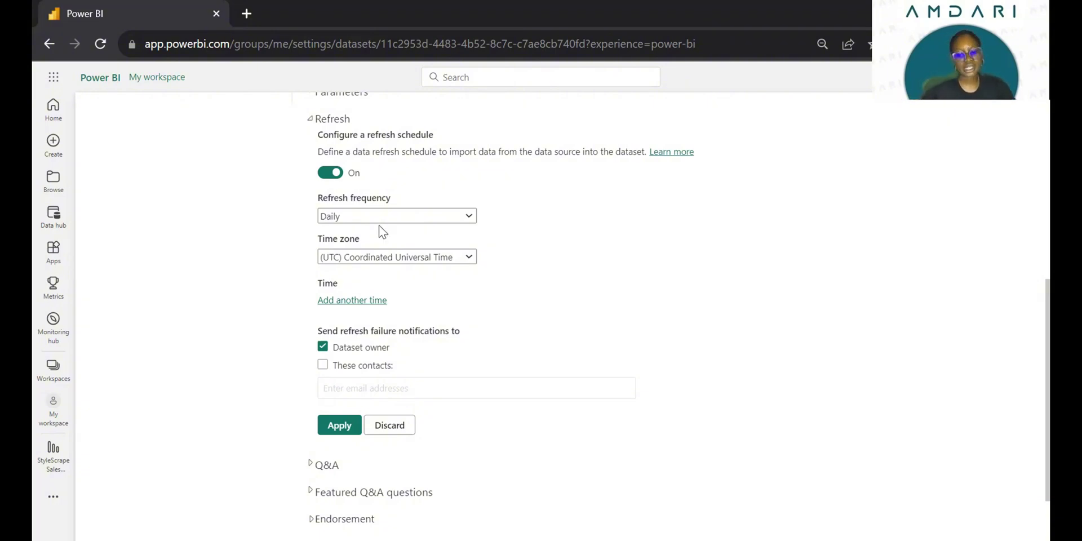
- Set the refresh frequency to Weekly, unticking Monday through Saturday so only Sunday remains
left_click(395, 222)
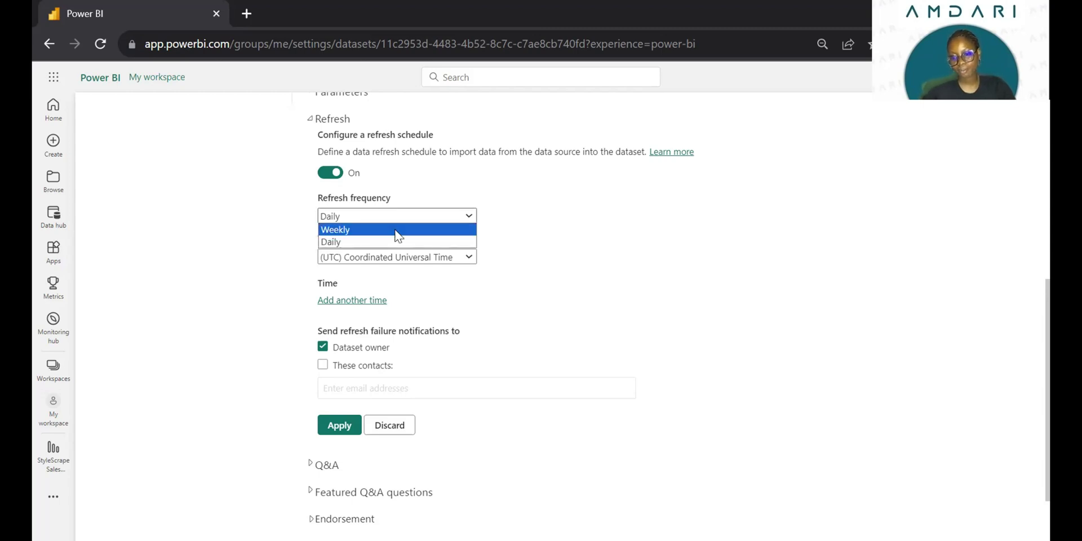
left_click(434, 230)
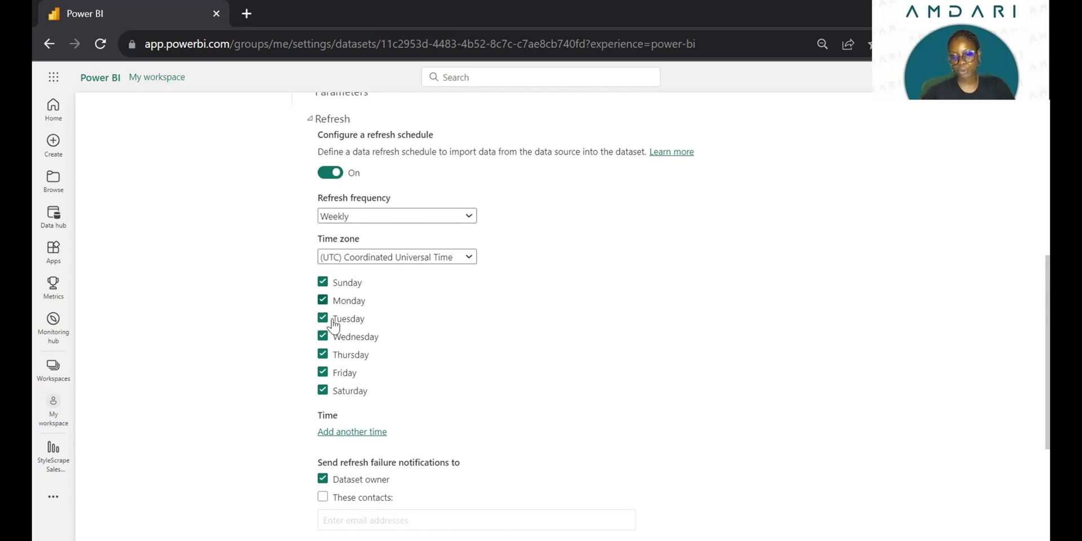
left_click(325, 301)
left_click(326, 319)
left_click(326, 338)
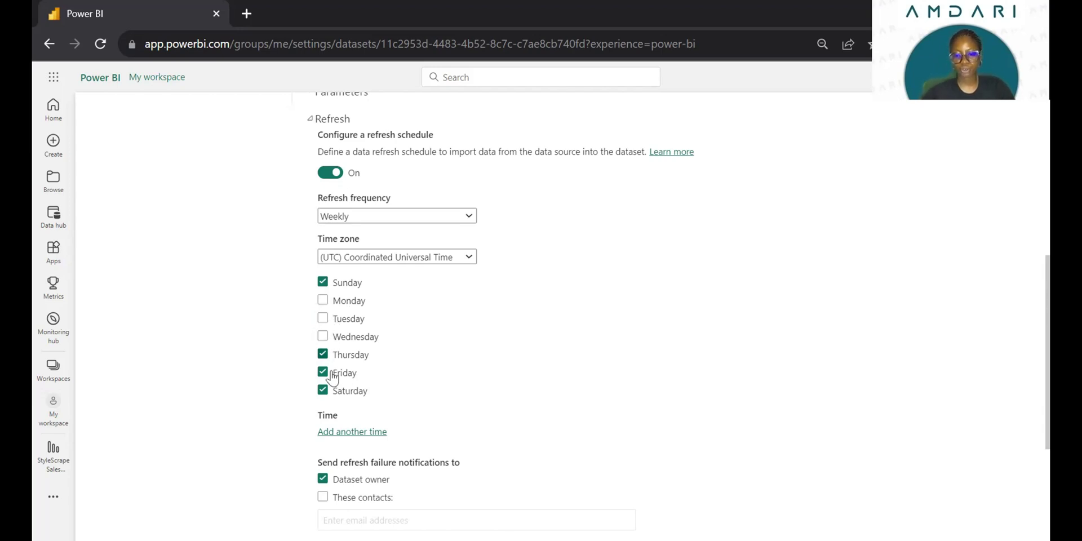
left_click(323, 354)
left_click(323, 390)
left_click(323, 372)
- Check the time zone list, keeping (UTC) Coordinated Universal Time selected
left_click(396, 261)
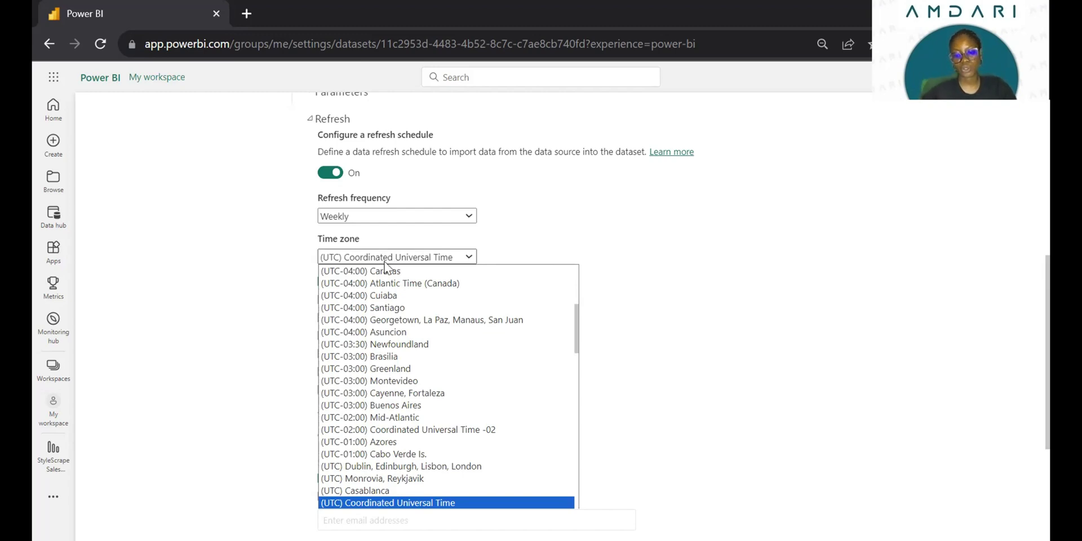
key("Escape")
scroll(438, 178, "down", 2)
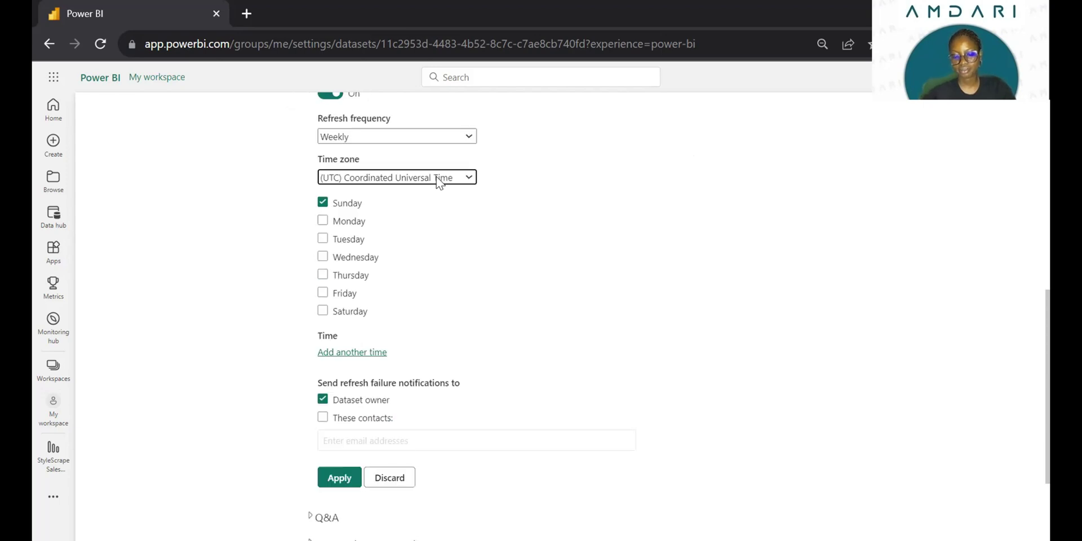
left_click(443, 177)
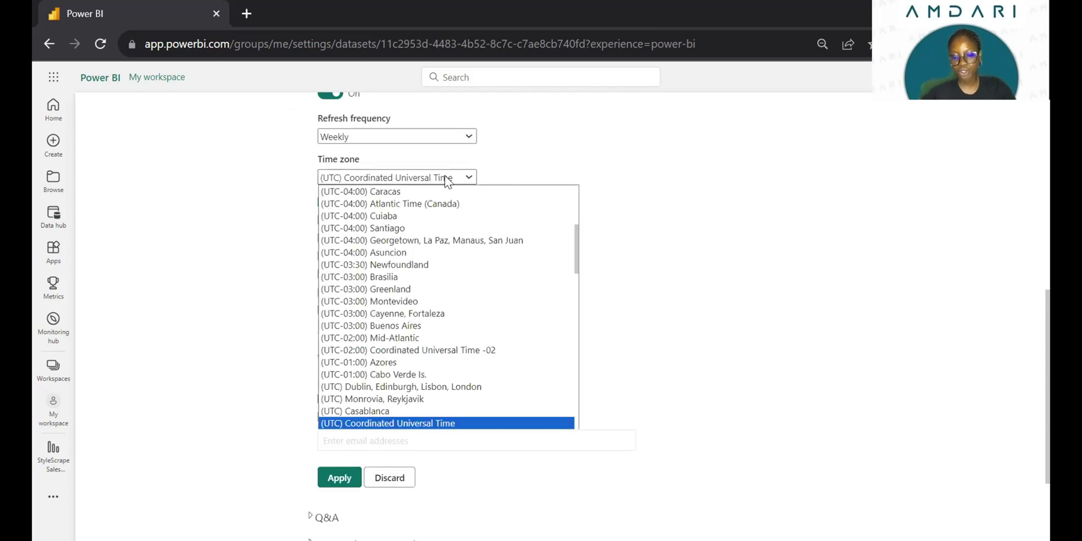
scroll(378, 293, "down", 3)
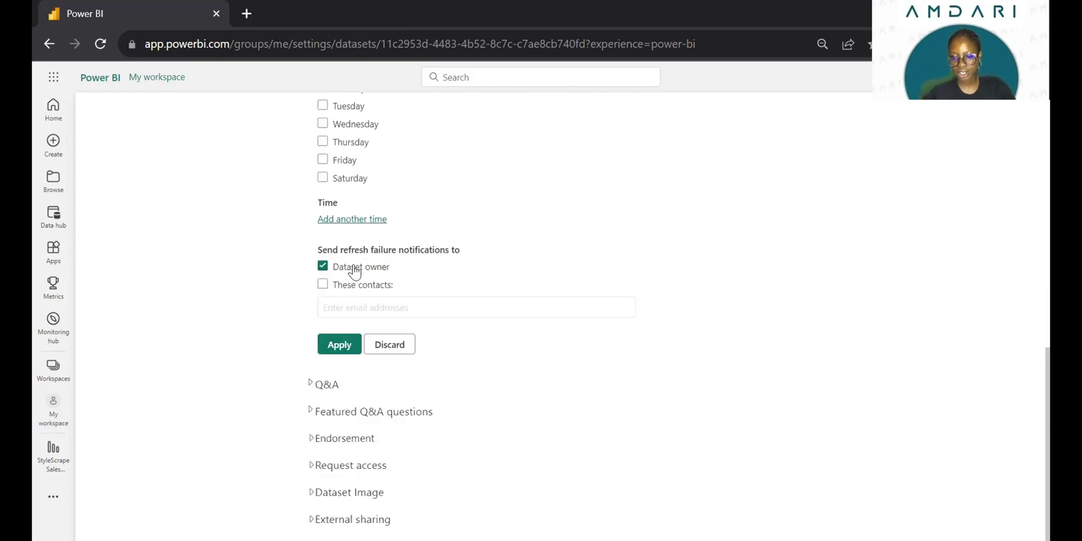
- Add a refresh time of 11:30 PM (hour 11, minutes 30, PM)
left_click(353, 218)
scroll(390, 328, "up", 2)
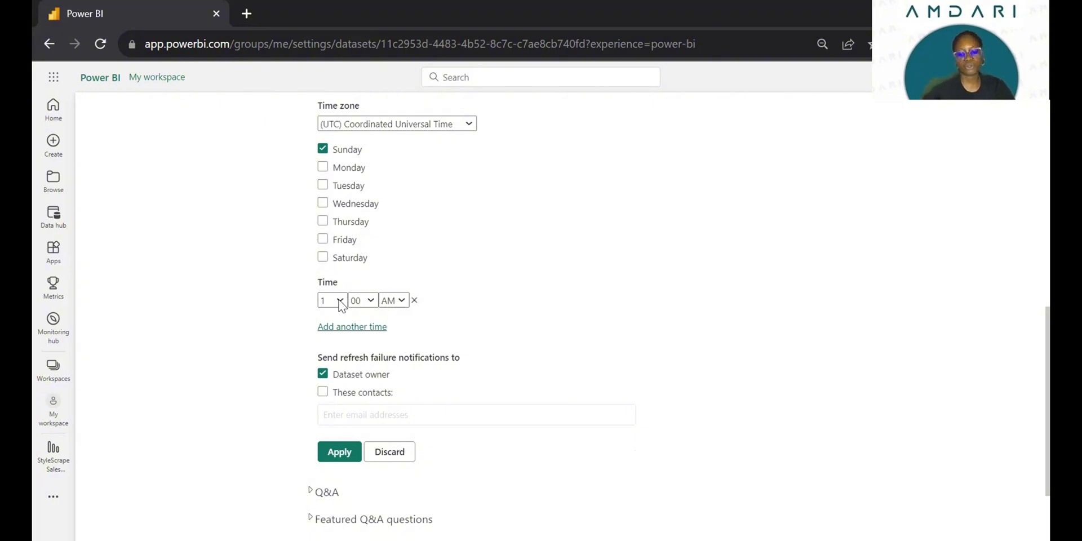
left_click(336, 301)
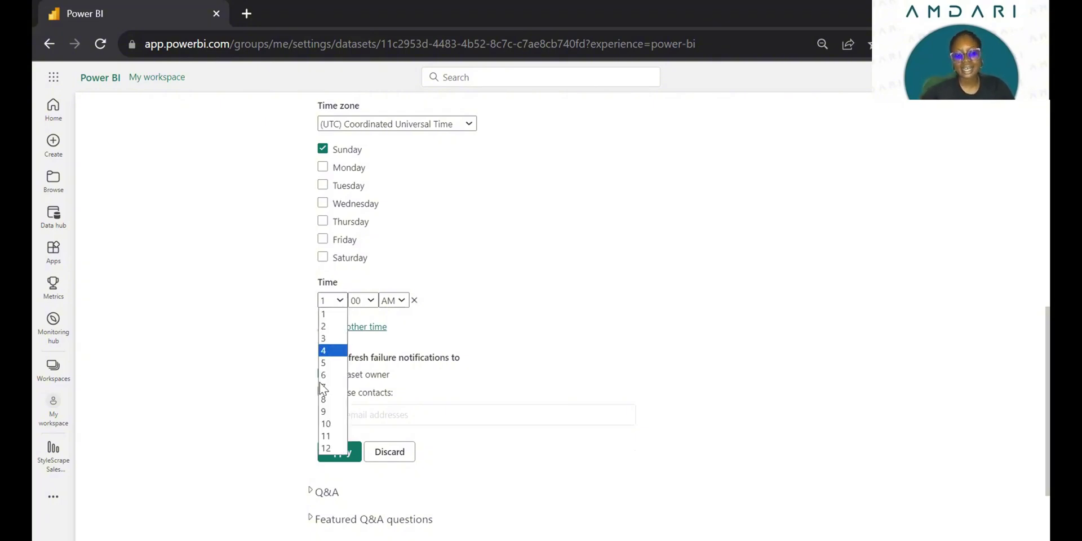
left_click(328, 437)
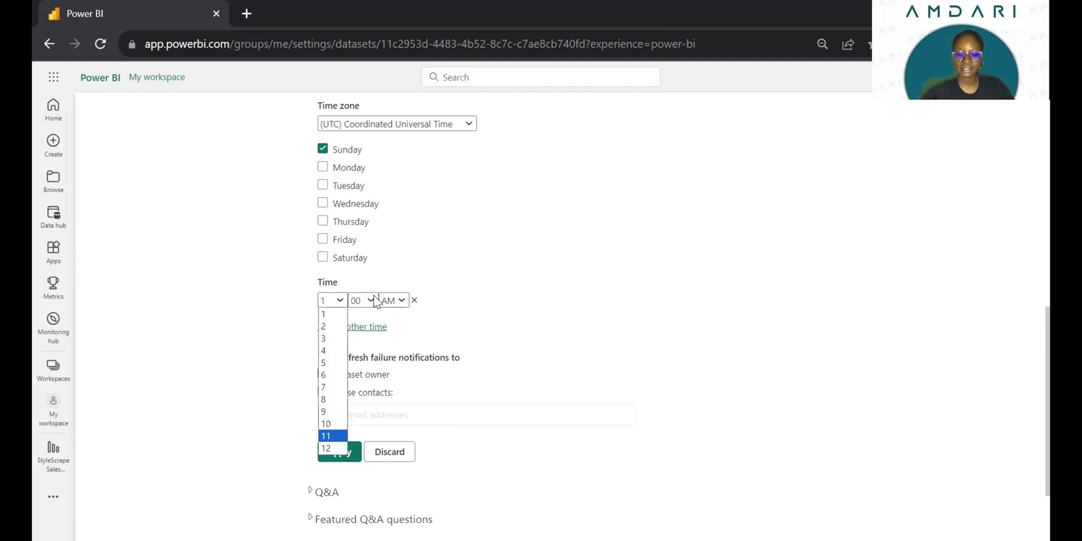
left_click(370, 306)
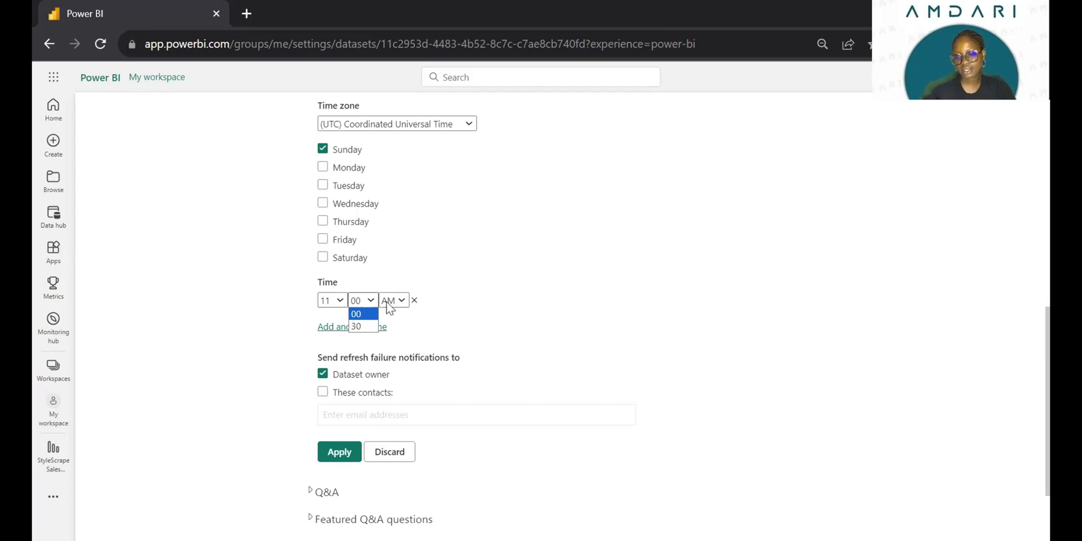
left_click(358, 327)
left_click(398, 301)
left_click(398, 324)
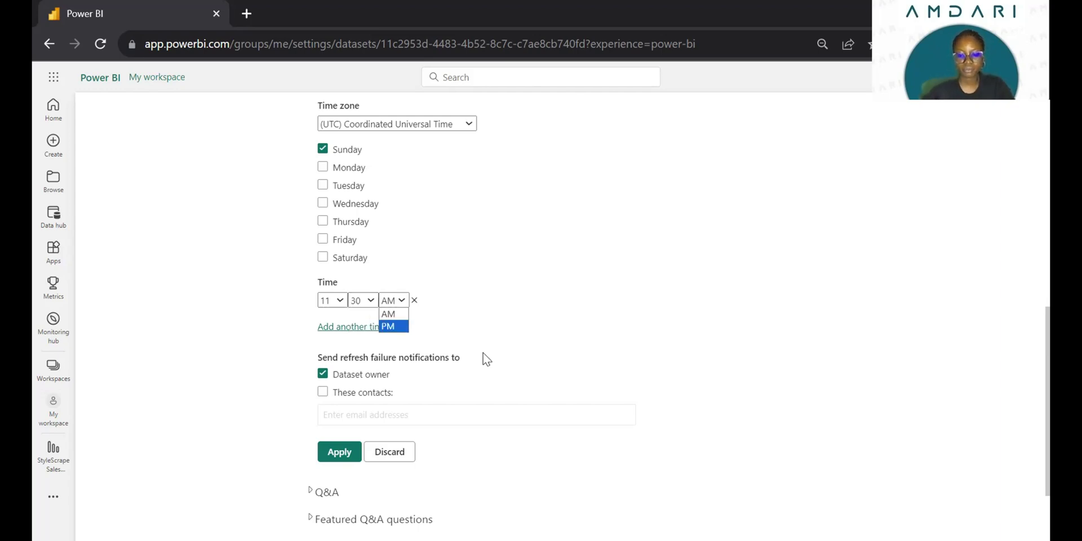
scroll(342, 294, "down", 1)
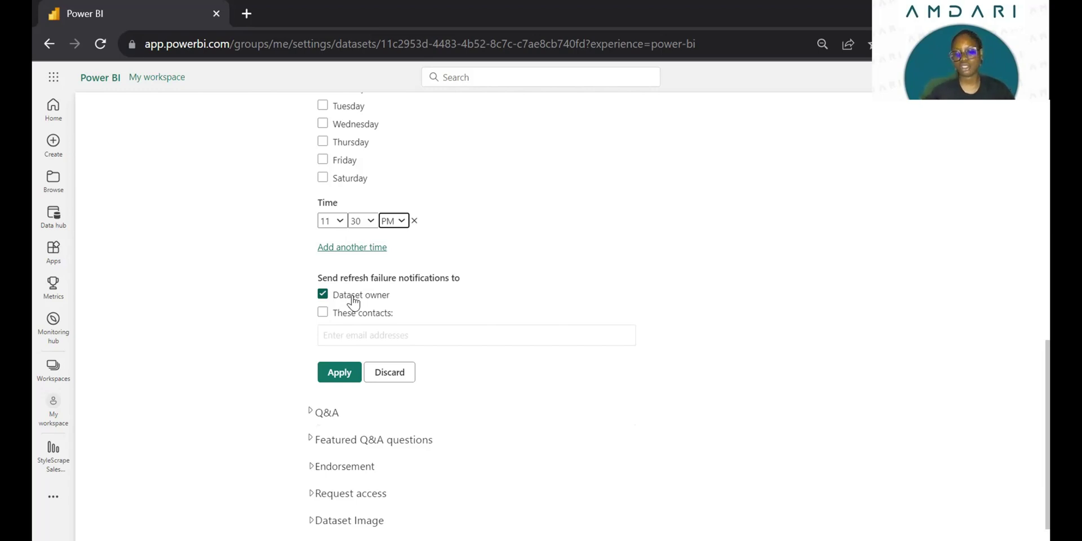
- Leave 'These contacts' unchecked so only the dataset owner gets failure emails, then apply the Sunday 11:30 PM schedule
scroll(343, 310, "up", 1)
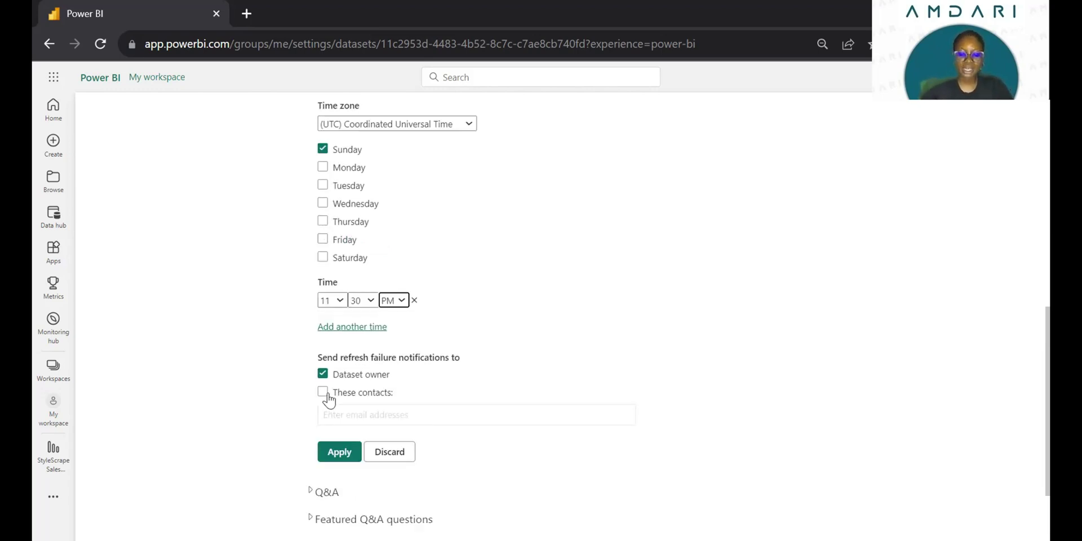
left_click(324, 392)
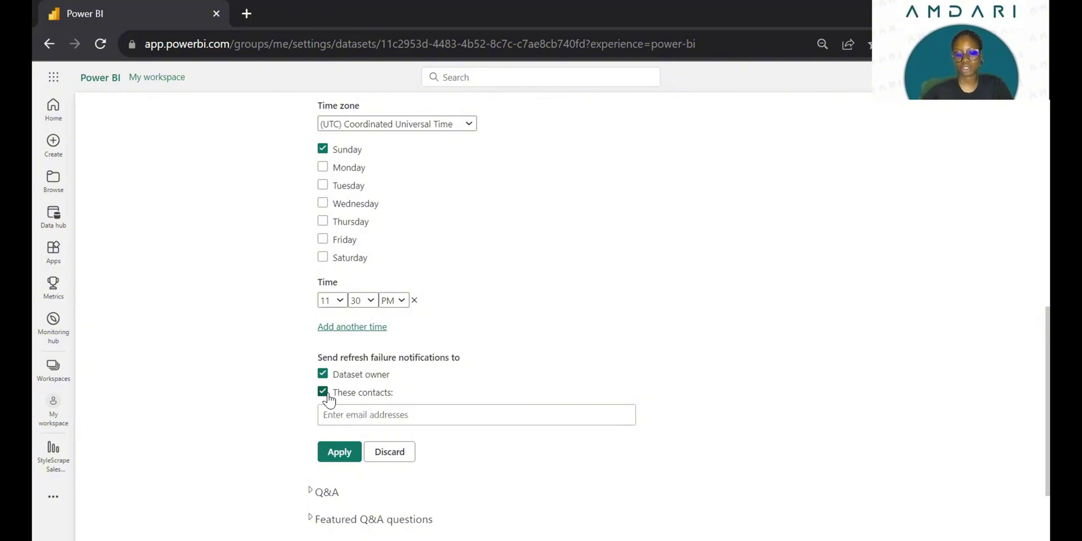
left_click(323, 392)
left_click(331, 394)
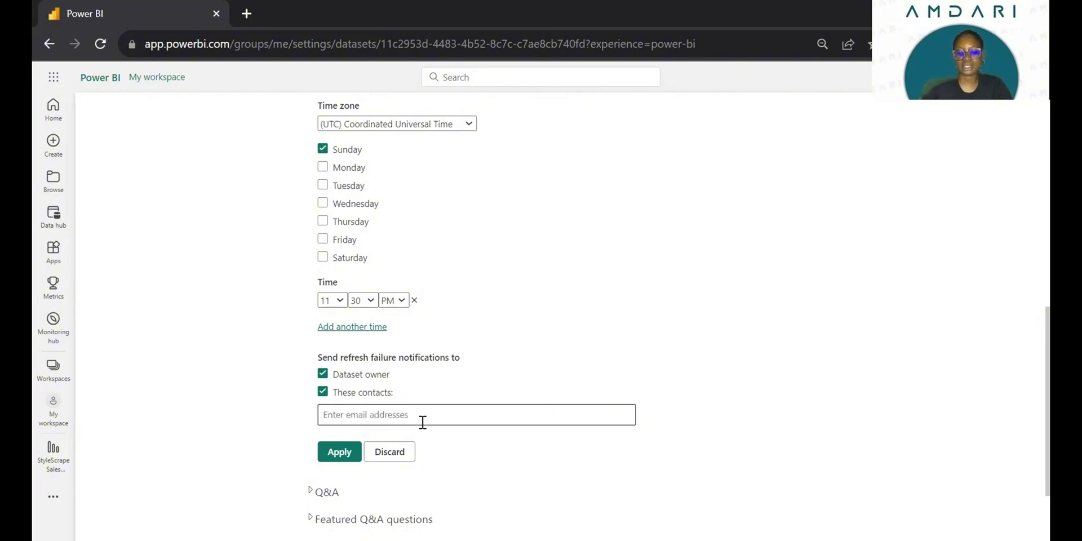
left_click(335, 393)
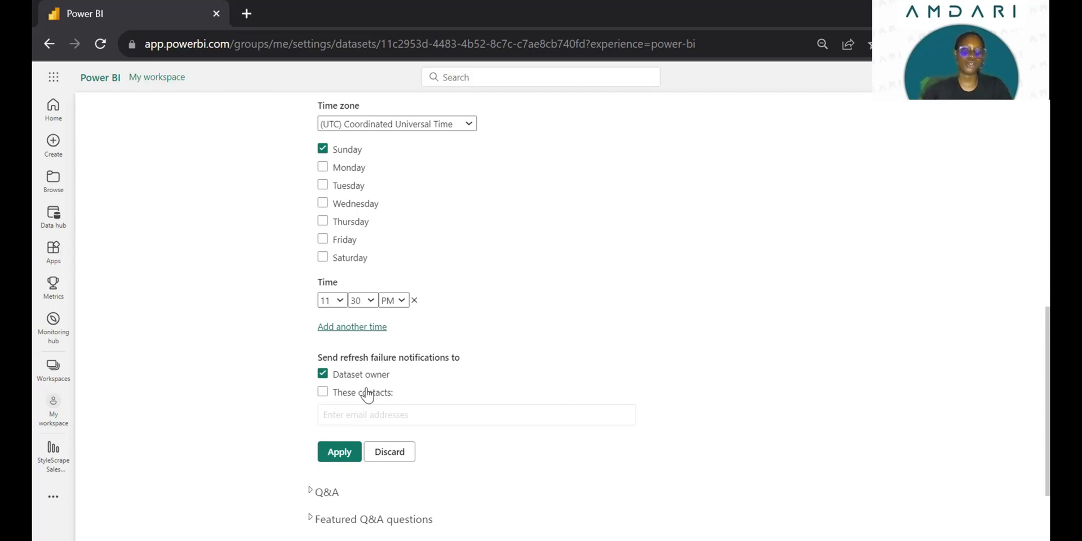
left_click(340, 453)
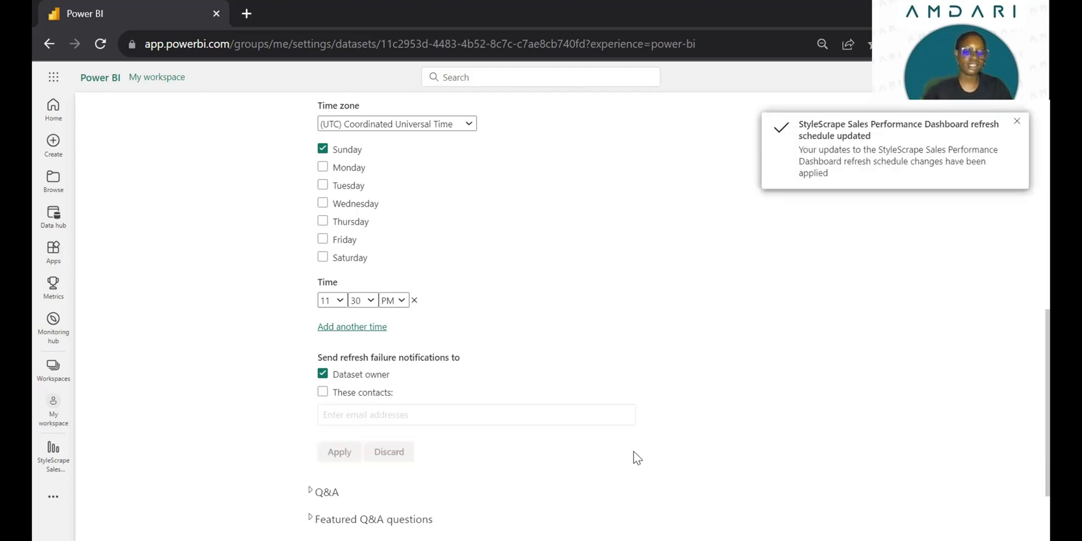